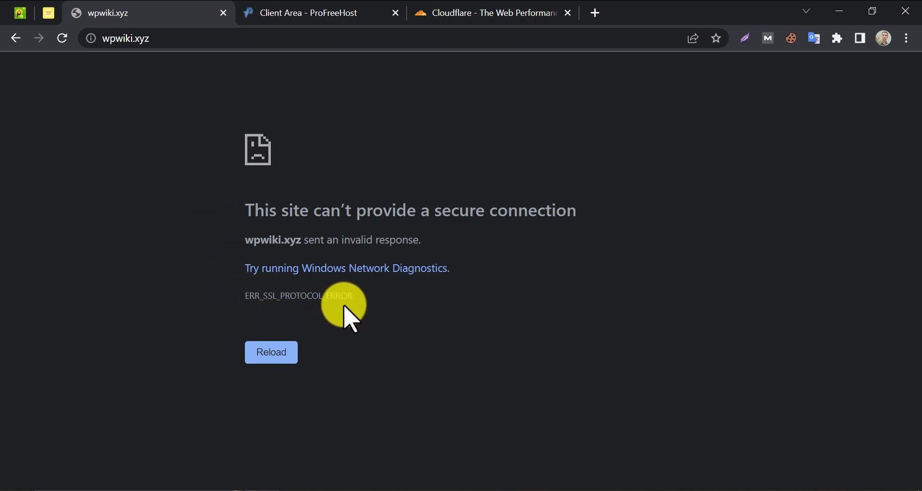
left_click_drag(355, 299, 236, 299)
left_click(159, 244)
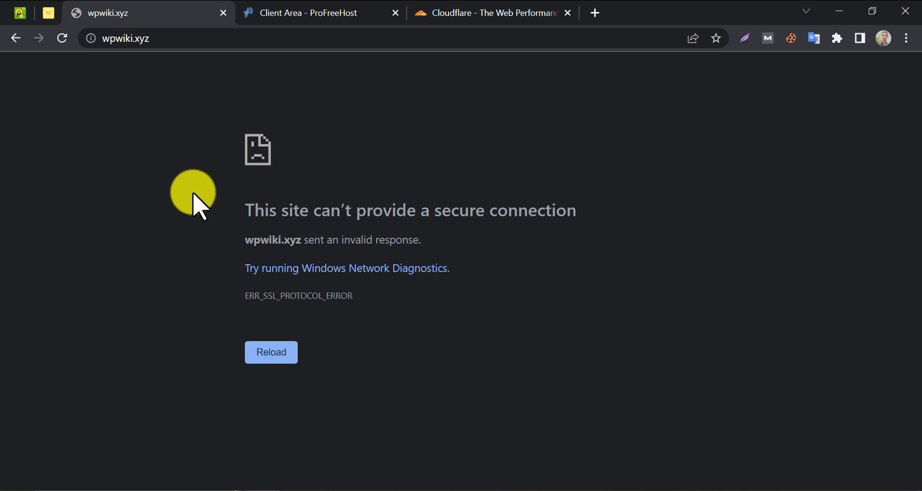
Step: Switch to the Cloudflare site and sign up for a new account with an e-mail address and the account password
left_click(490, 21)
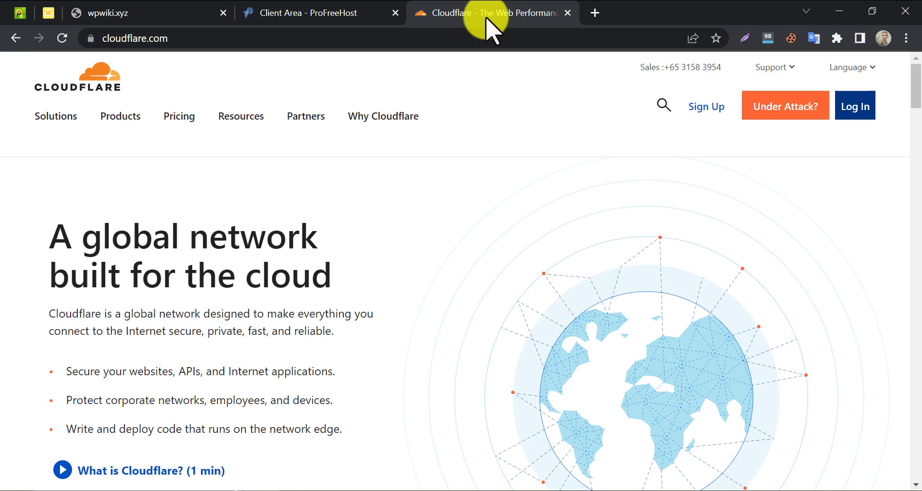
left_click(707, 107)
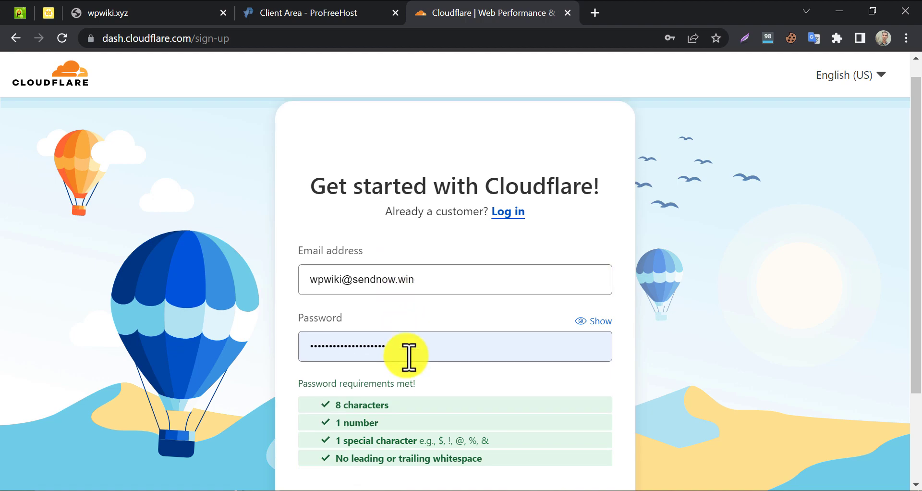
scroll(412, 375, "down", 3)
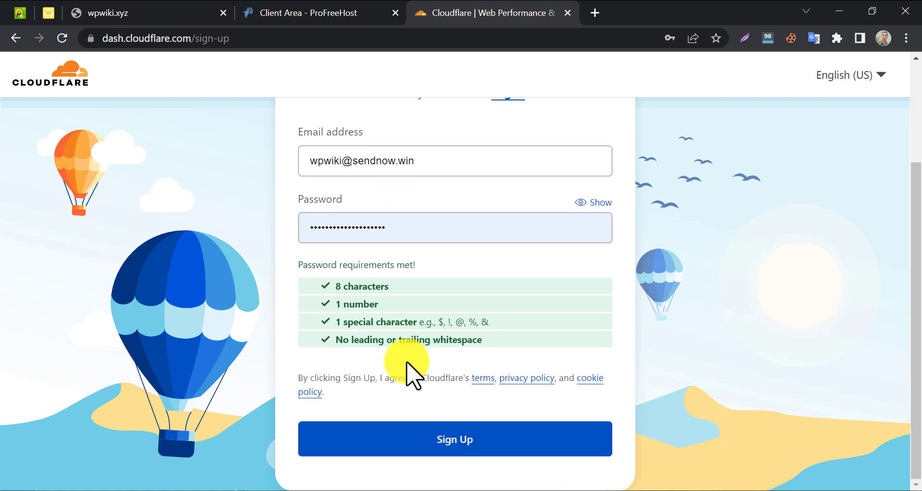
left_click(436, 438)
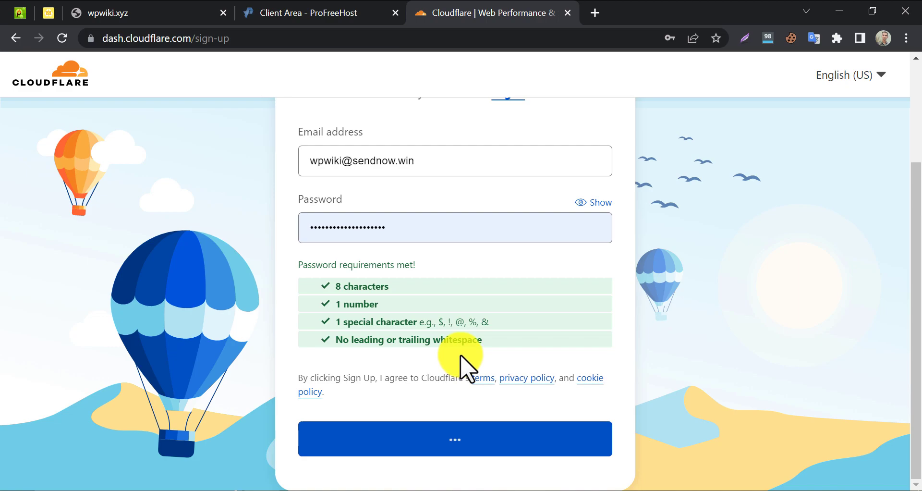
scroll(468, 367, "up", 2)
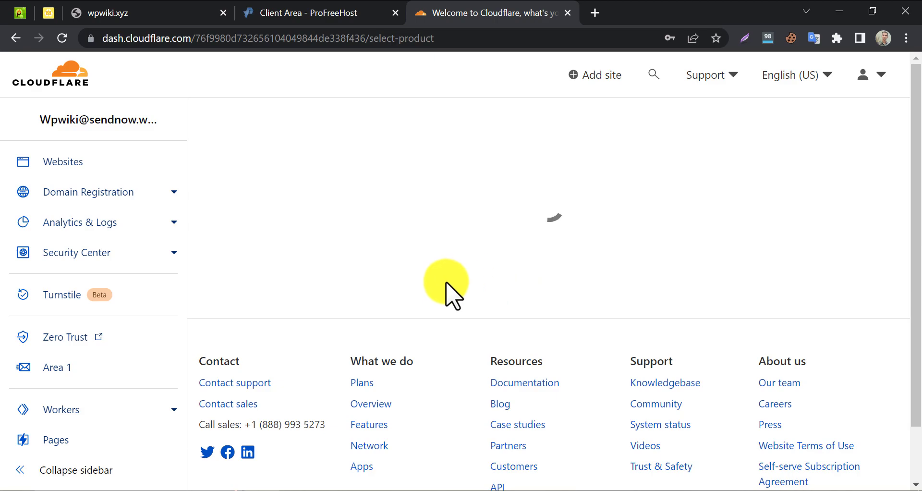
Step: Open the account's Websites page and dismiss both notification banners
left_click(84, 163)
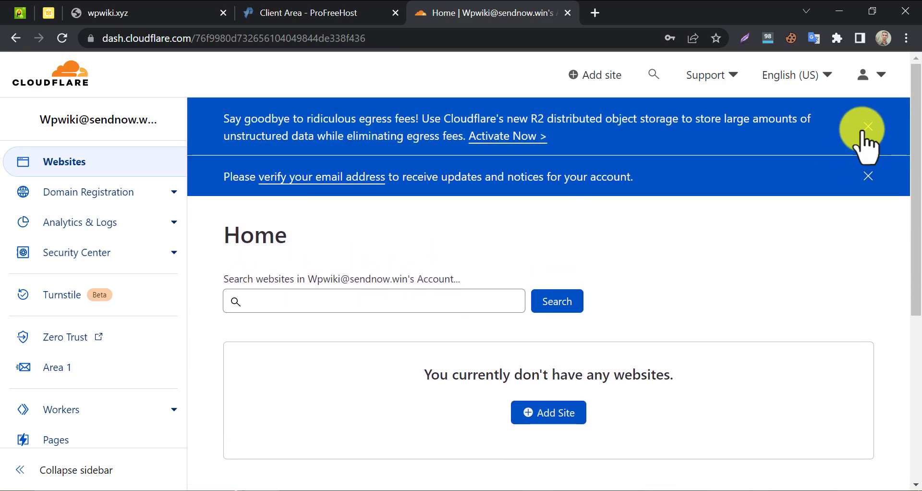
left_click(867, 127)
left_click(867, 120)
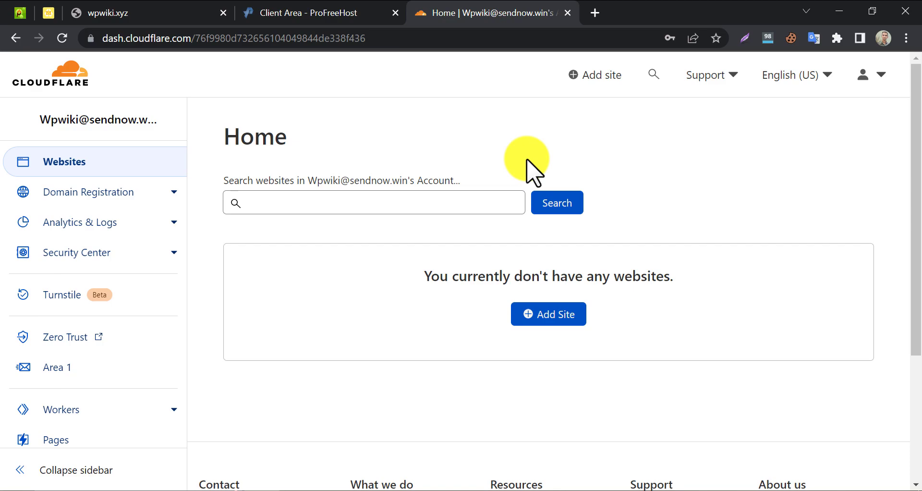
Step: Copy the wpwiki.xyz address from the page showing the secure connection error
left_click(135, 15)
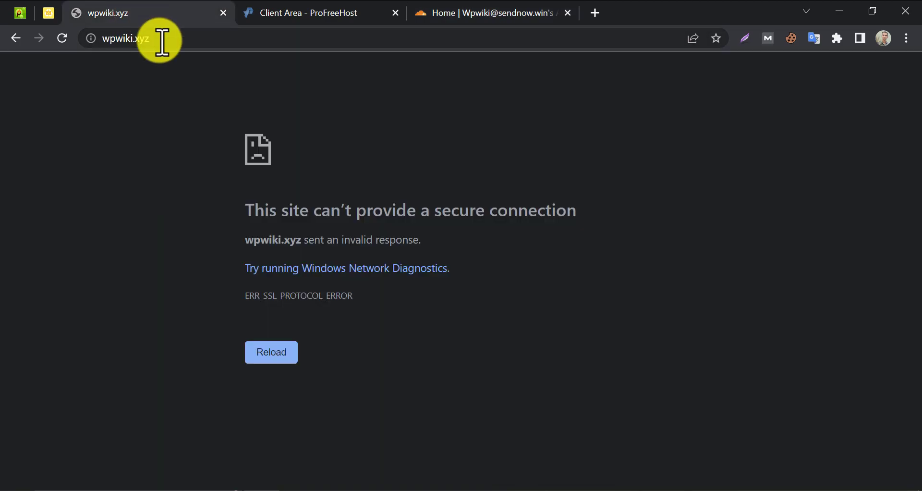
left_click(144, 38)
key("ctrl+c")
right_click(126, 42)
left_click(172, 122)
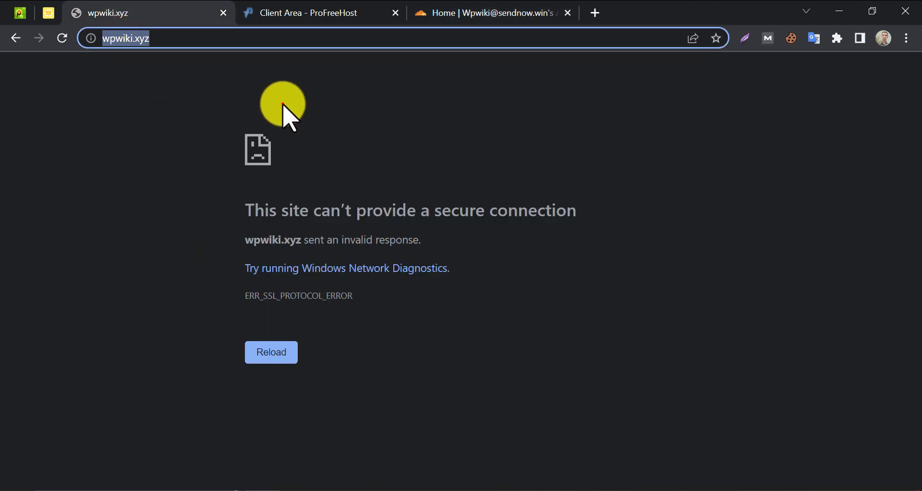
left_click(465, 17)
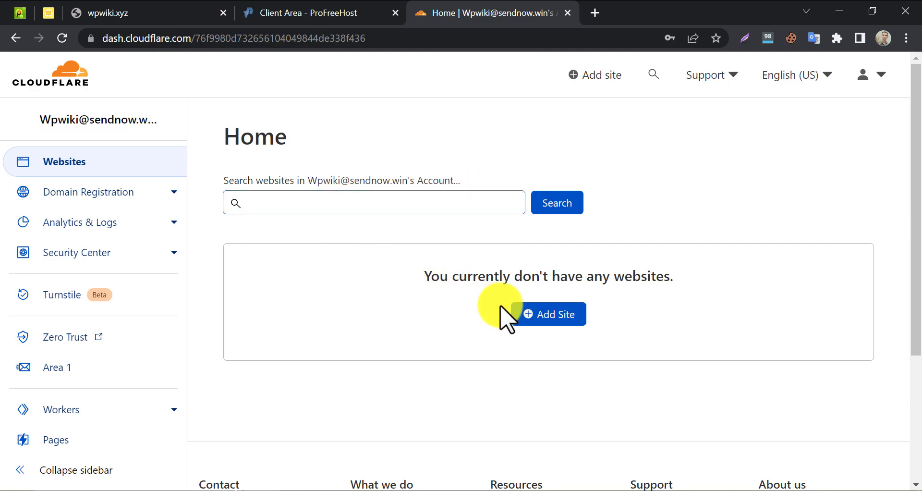
left_click(538, 314)
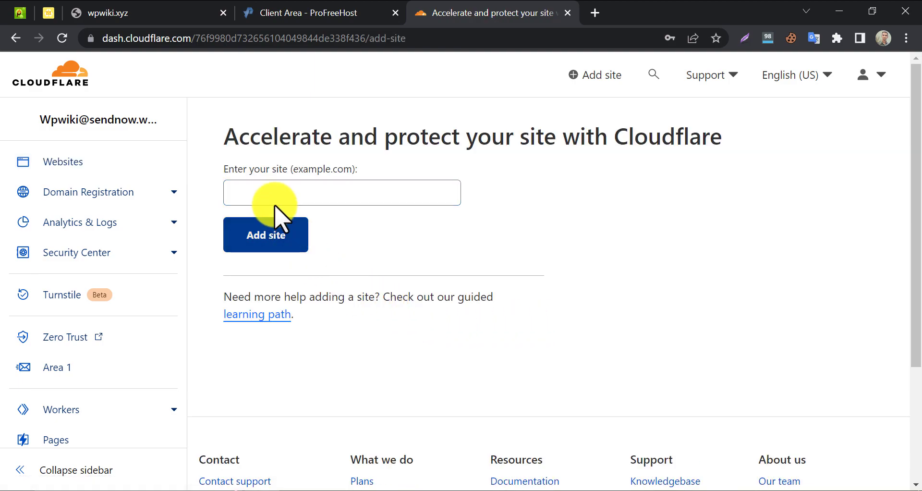
right_click(274, 200)
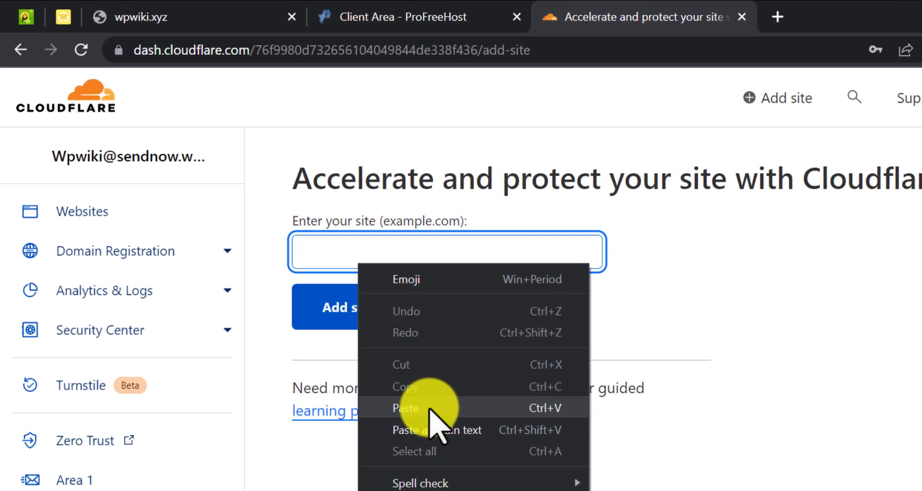
left_click(428, 408)
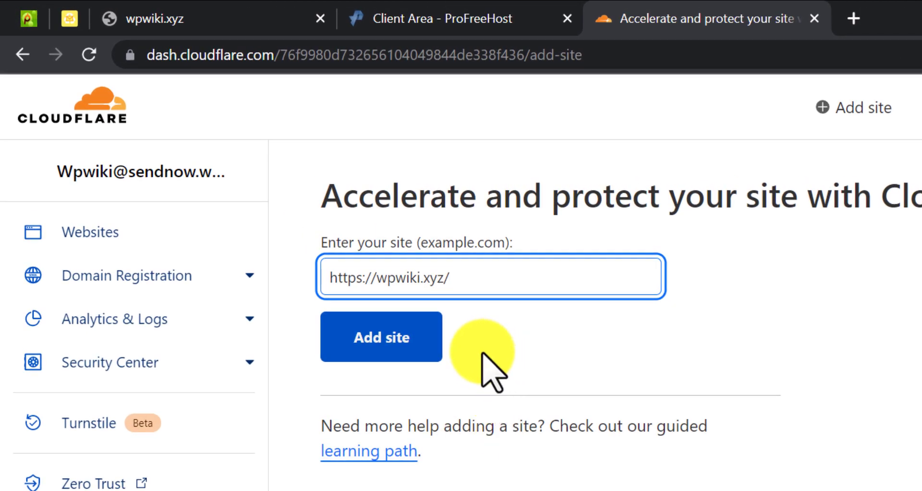
left_click(384, 316)
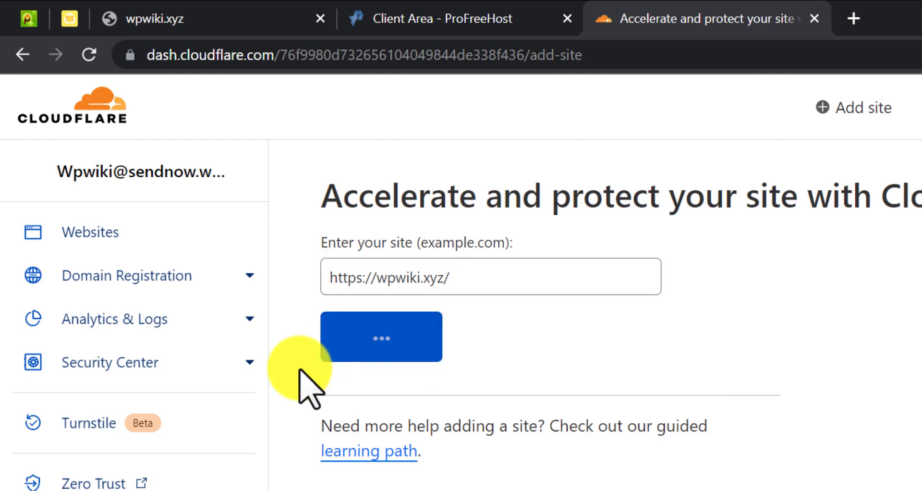
Step: Shorten the site entry to the bare domain wpwiki.xyz and submit it
left_click(498, 269)
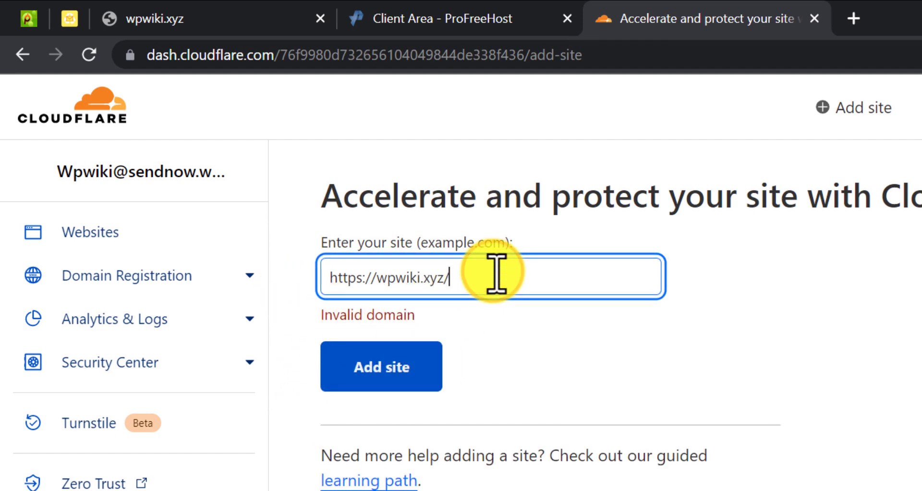
key("BackSpace")
left_click_drag(377, 276, 257, 298)
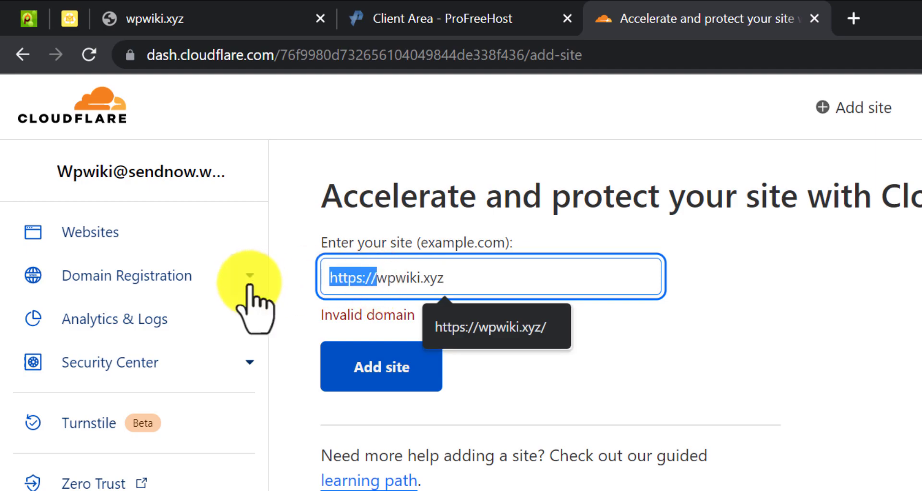
key("BackSpace")
left_click(432, 370)
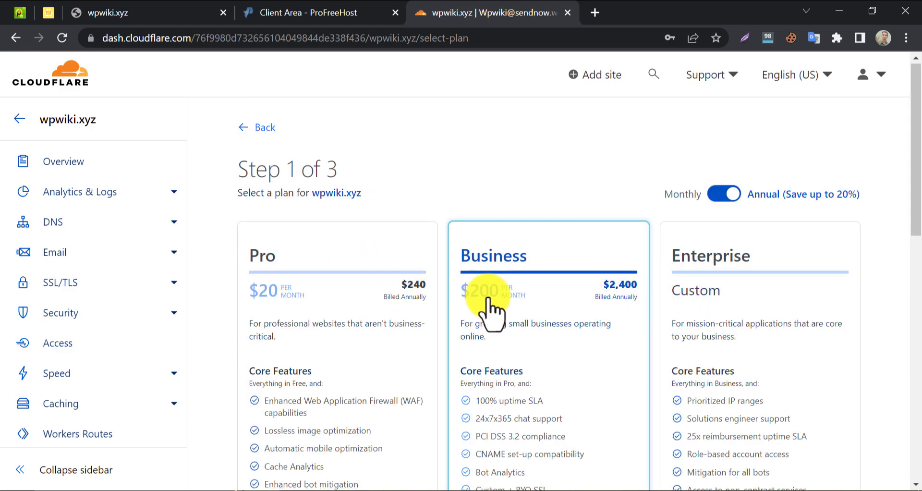
Step: Choose the Free plan for wpwiki.xyz and continue the setup
scroll(489, 309, "down", 8)
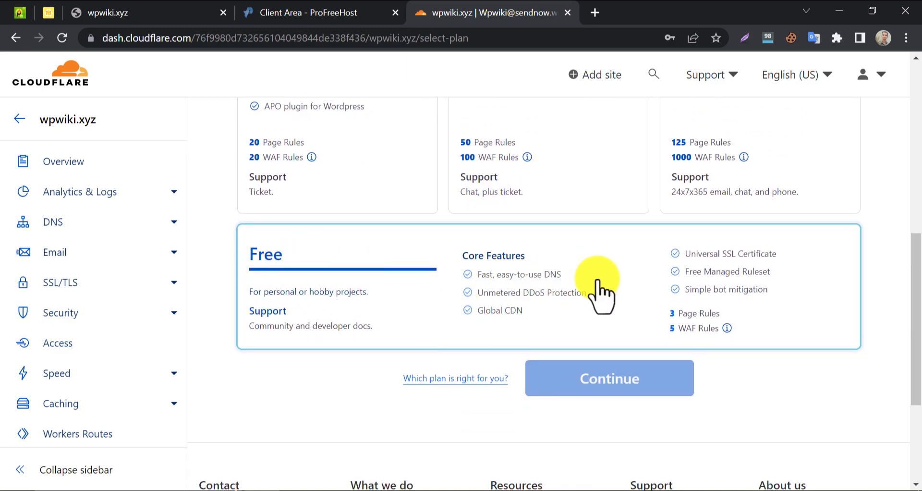
left_click(597, 289)
left_click(578, 380)
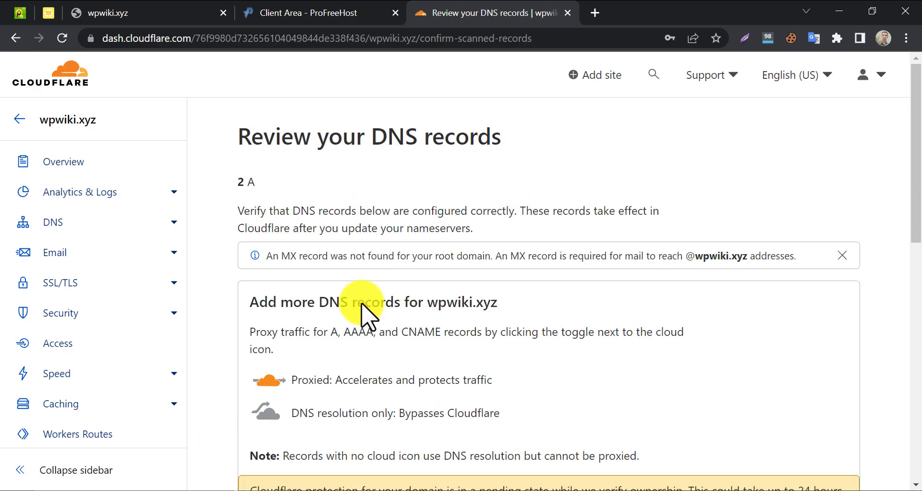
Step: Accept the scanned DNS records for wpwiki.xyz and bring up Cloudflare's replacement nameservers
scroll(364, 298, "down", 7)
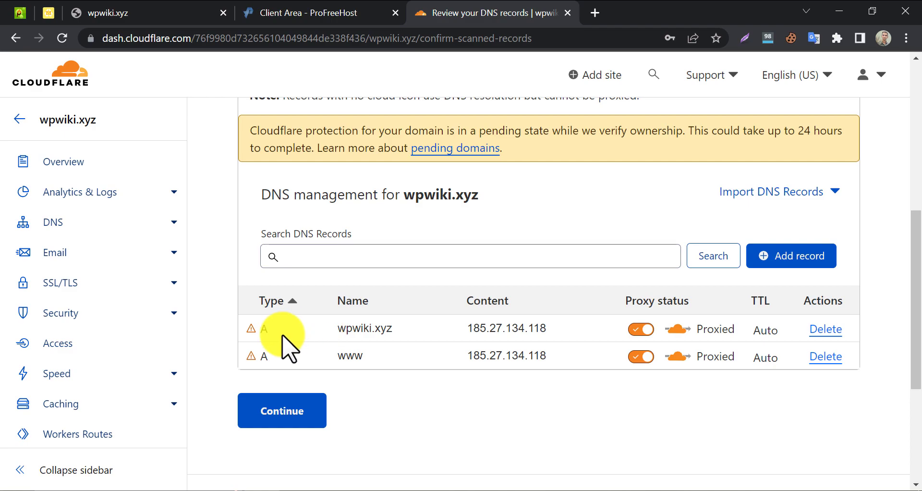
left_click(273, 422)
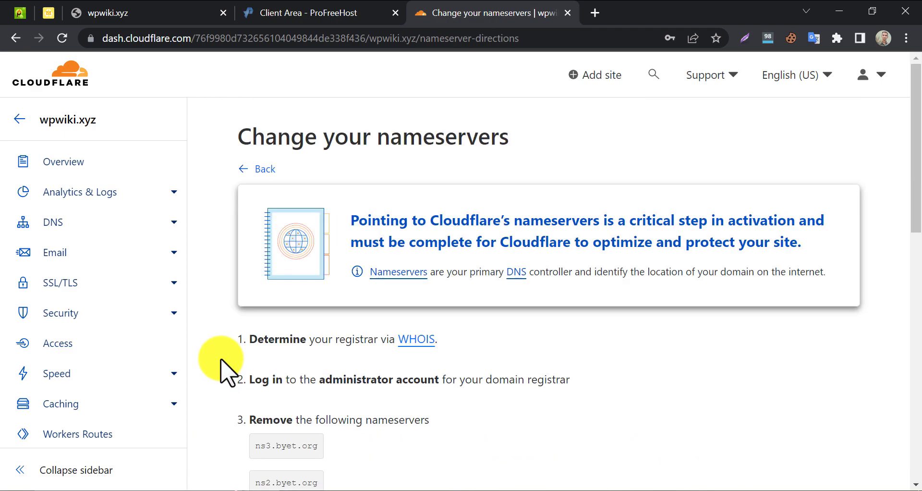
scroll(230, 328, "down", 6)
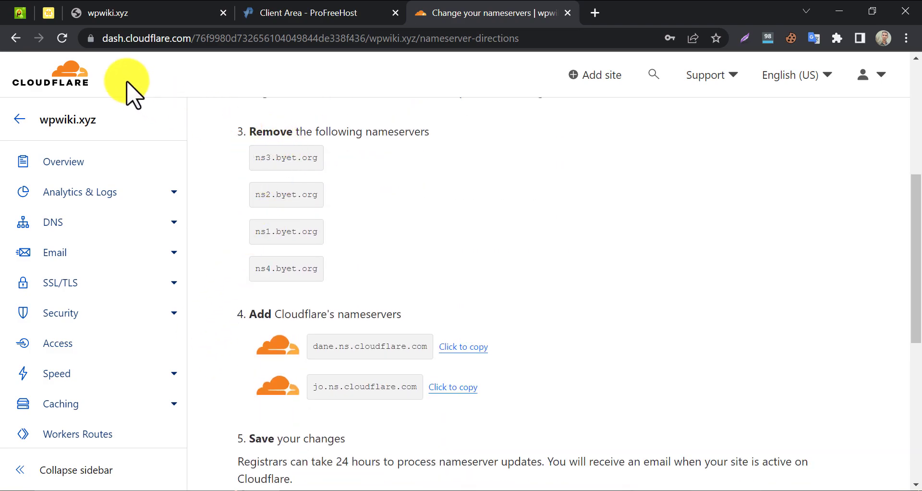
Step: Replace Nameserver 1 of wpwiki.xyz at the PutulHost registrar with dane.ns.cloudflare.com, copied from Cloudflare
left_click(19, 13)
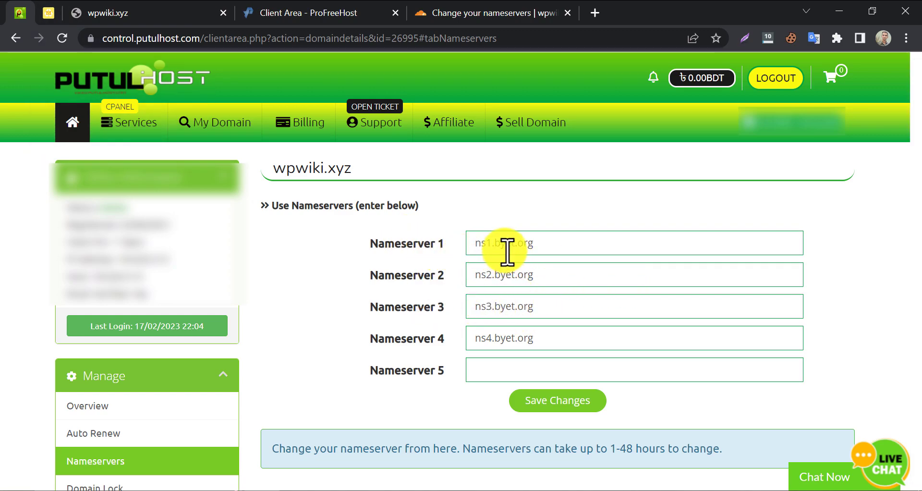
left_click(500, 12)
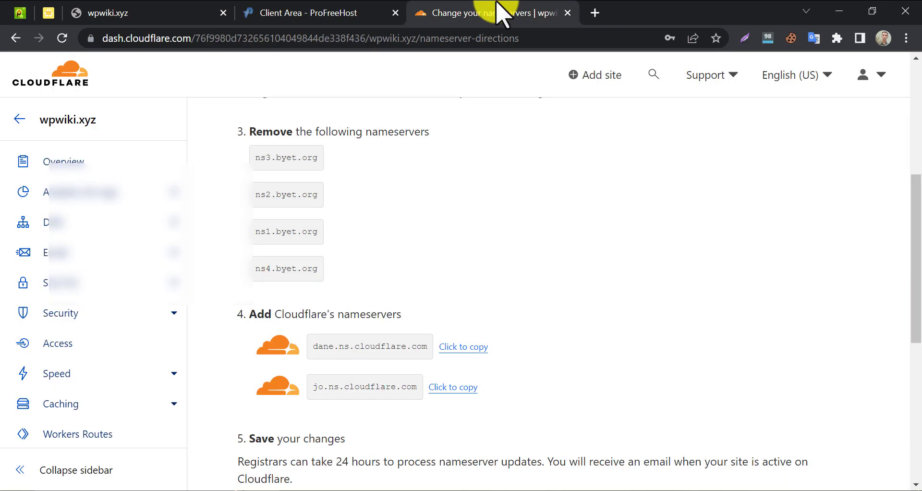
left_click(451, 343)
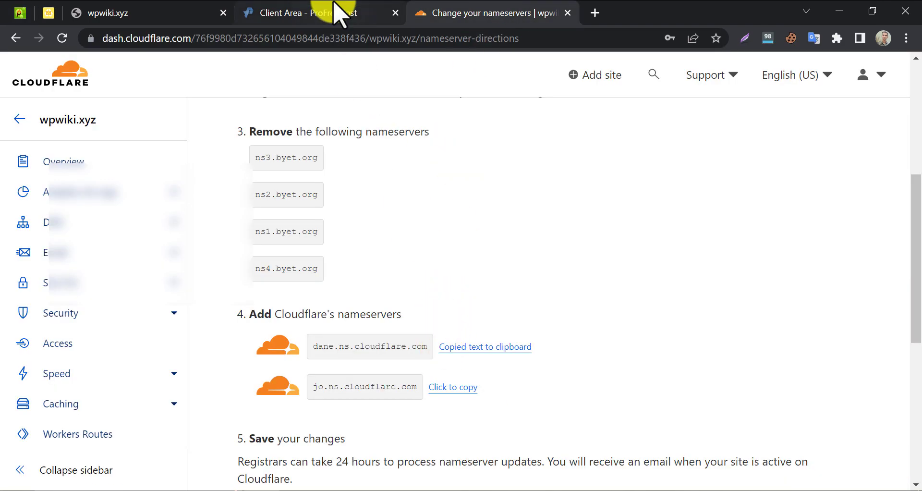
left_click(22, 13)
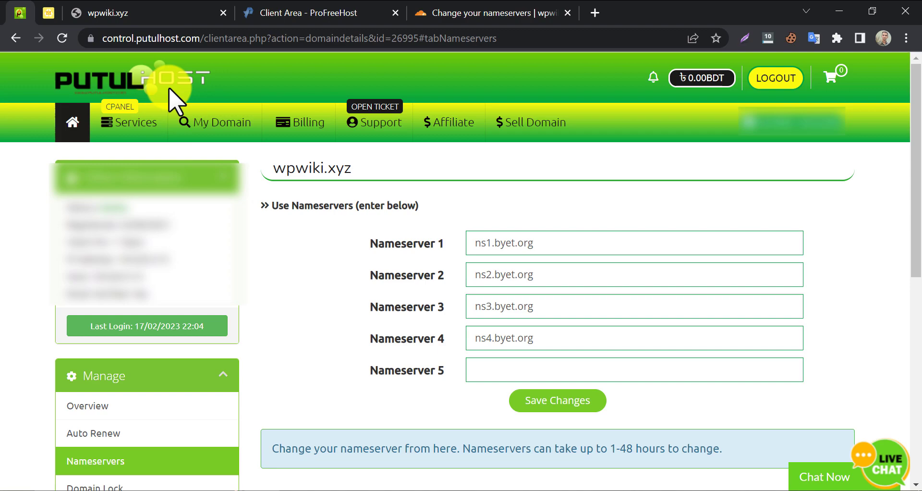
triple_click(581, 243)
right_click(478, 240)
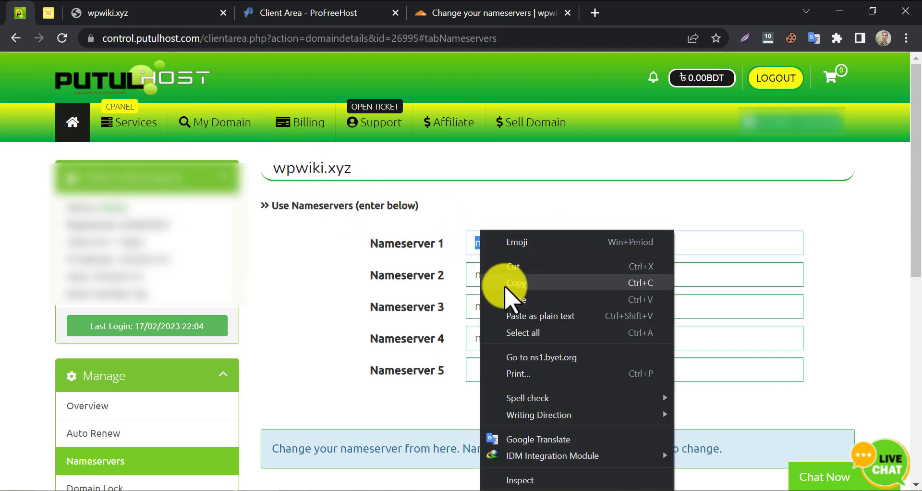
left_click(507, 299)
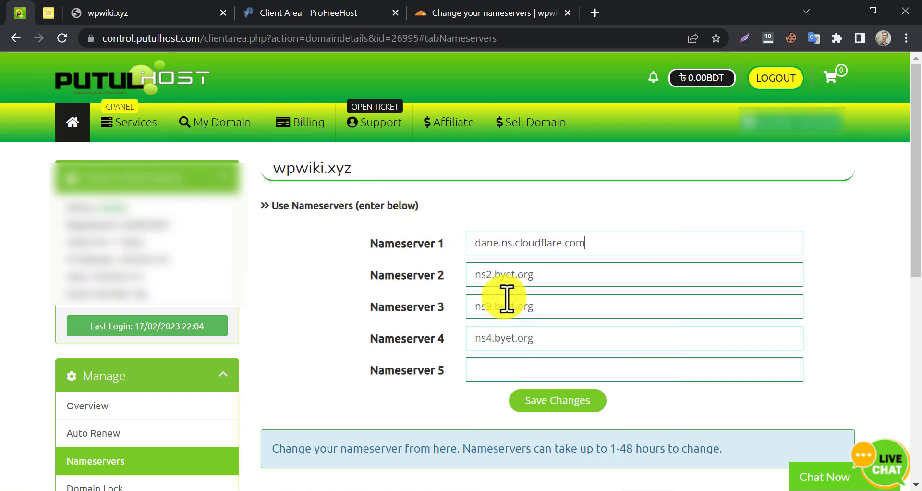
Step: Copy jo.ns.cloudflare.com from Cloudflare and enter it as Nameserver 2 in PutulHost, replacing the old entry
left_click(439, 13)
left_click(462, 387)
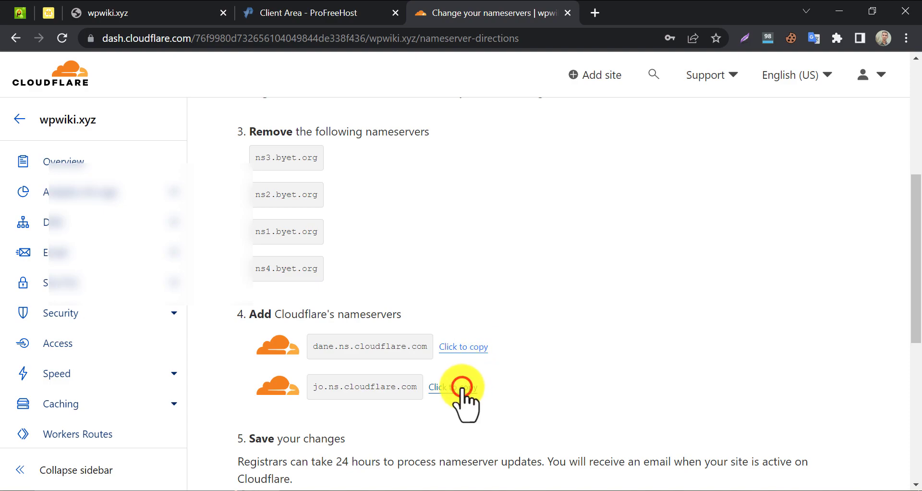
left_click(19, 12)
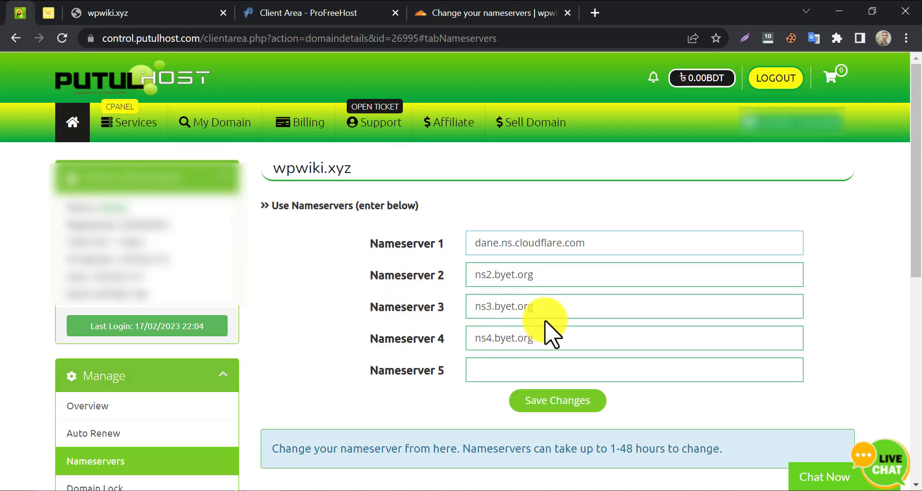
left_click_drag(576, 274, 448, 270)
right_click(488, 271)
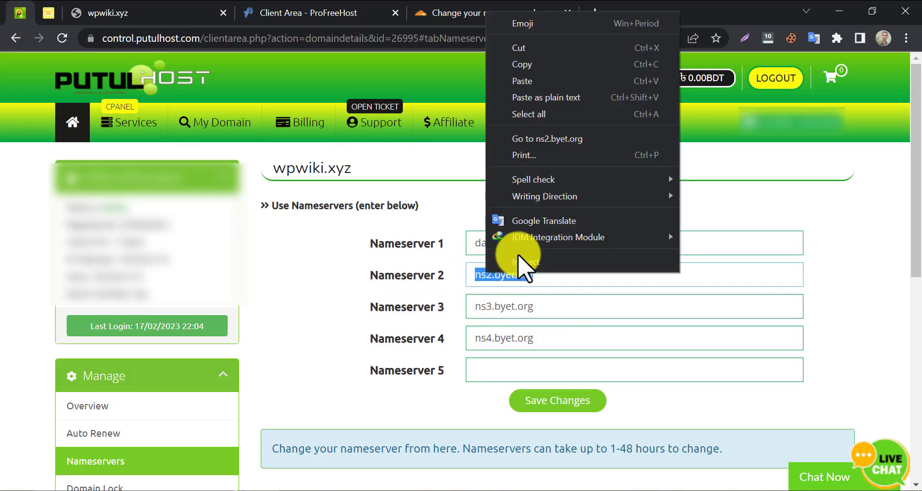
left_click(541, 99)
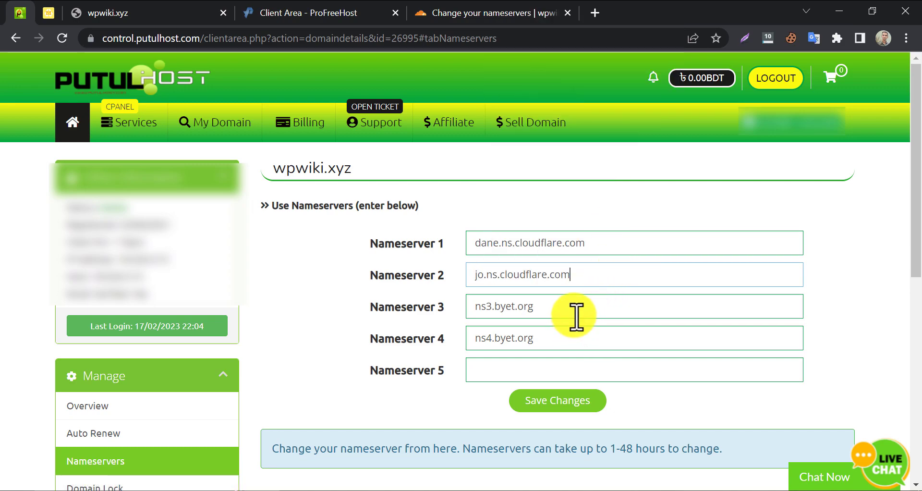
Step: Clear the Nameserver 3 and Nameserver 4 entries of wpwiki.xyz in PutulHost and save the nameserver changes
left_click_drag(559, 308, 360, 315)
key("BackSpace")
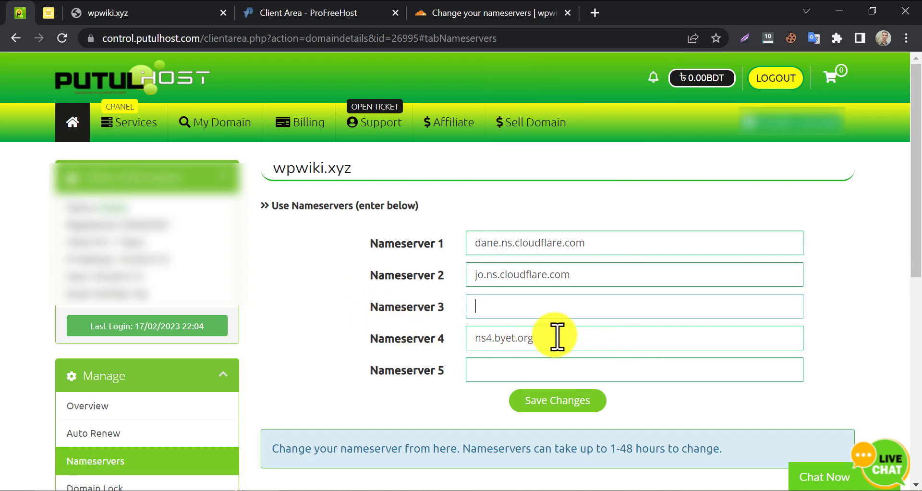
left_click_drag(557, 336, 436, 341)
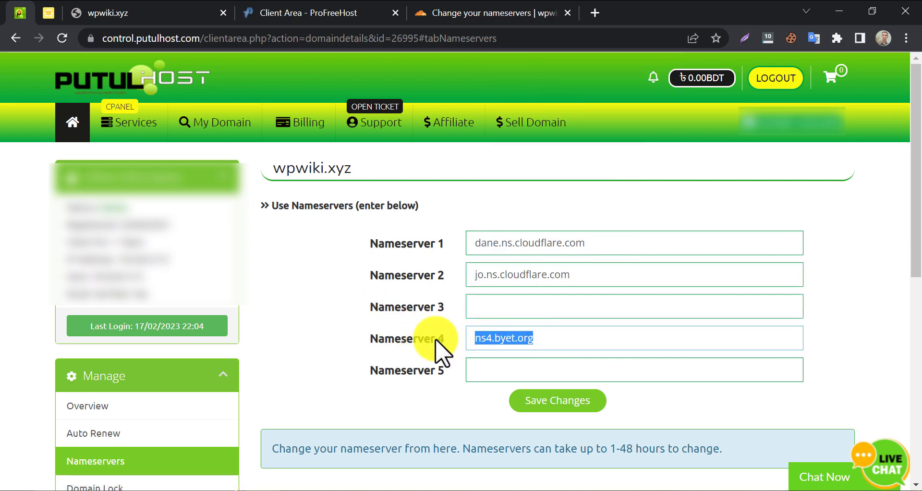
left_click(539, 405)
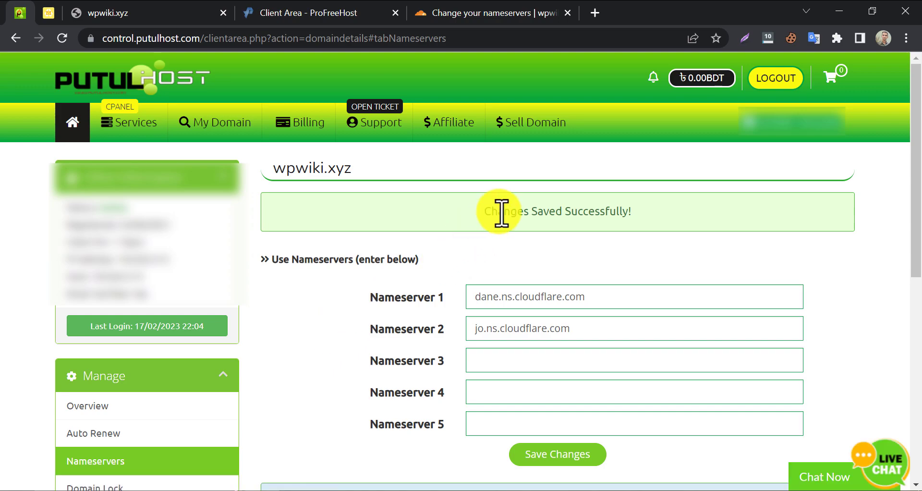
left_click_drag(482, 211, 616, 212)
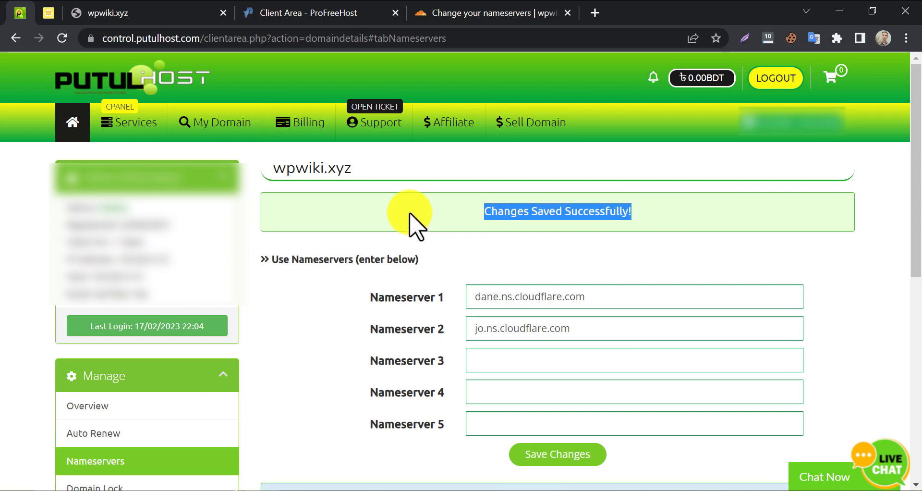
left_click(343, 212)
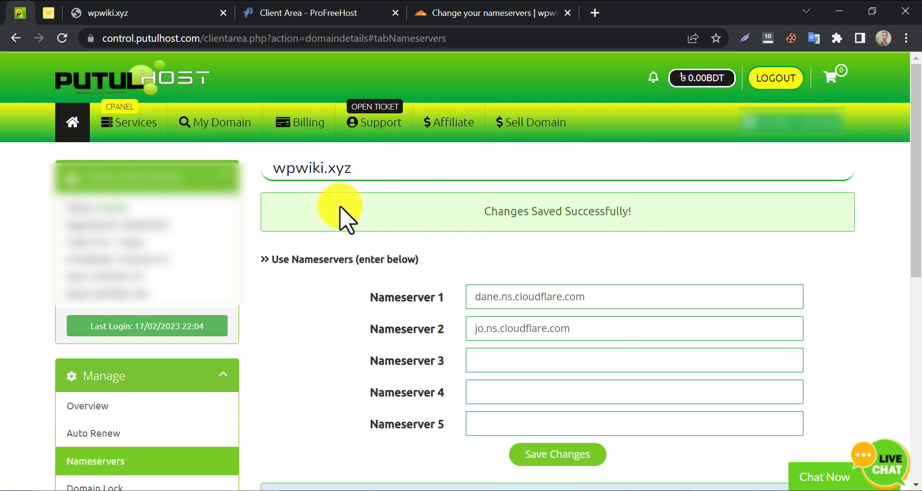
Step: Return to Cloudflare and confirm that the nameservers are replaced so it checks them for wpwiki.xyz
left_click(444, 13)
scroll(412, 294, "down", 3)
scroll(408, 289, "down", 1)
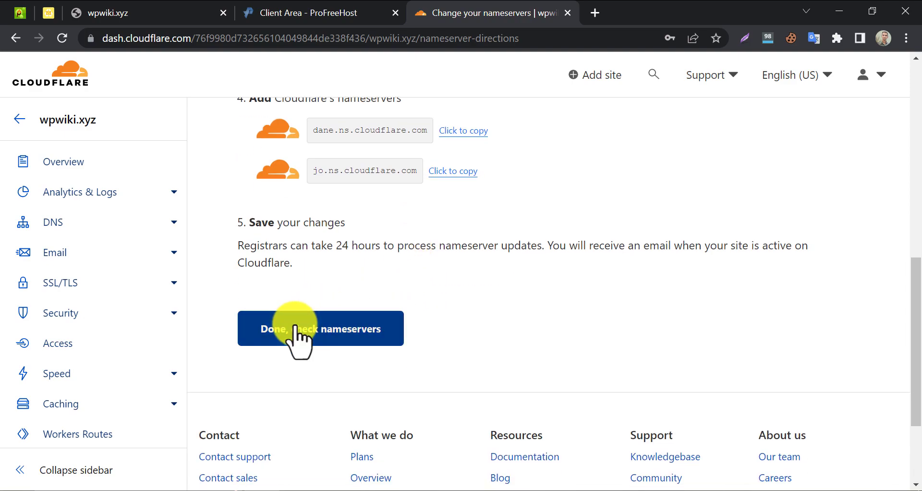
left_click(298, 372)
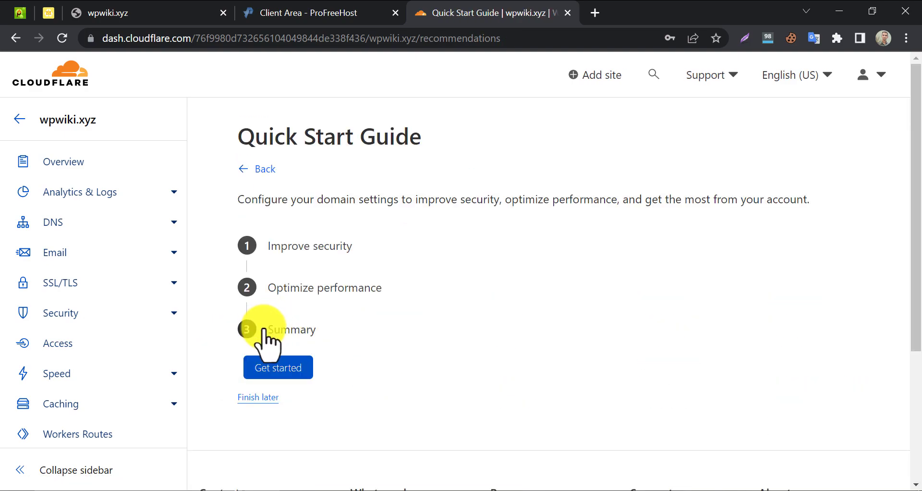
Step: Start the Quick Start Guide and save its security settings with Automatic HTTPS Rewrites and Always Use HTTPS turned on
left_click(281, 368)
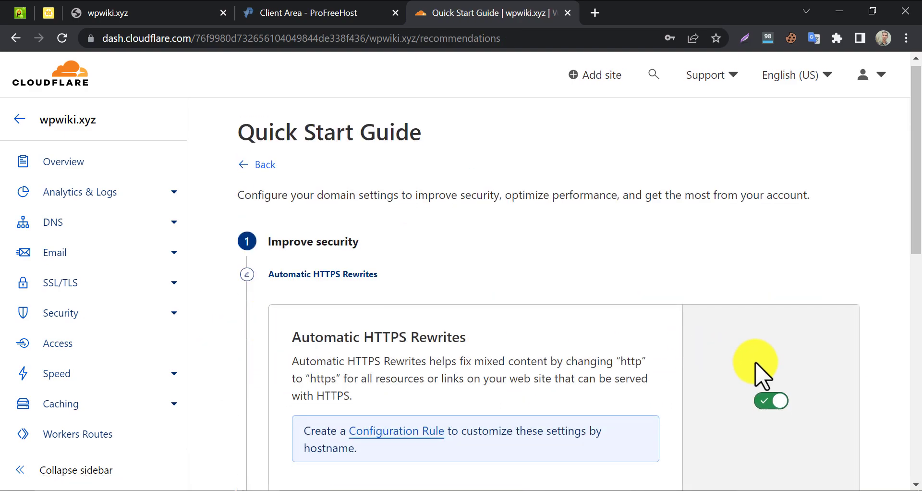
scroll(762, 374, "down", 3)
left_click(782, 268)
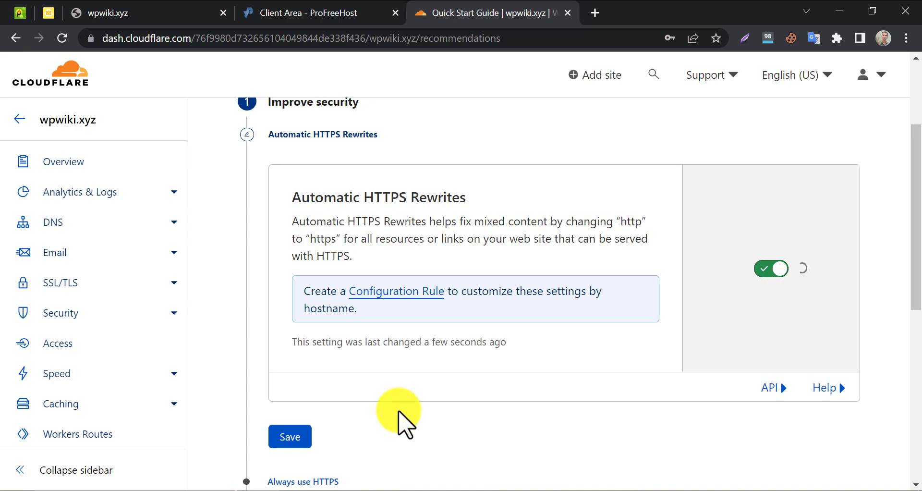
left_click(296, 437)
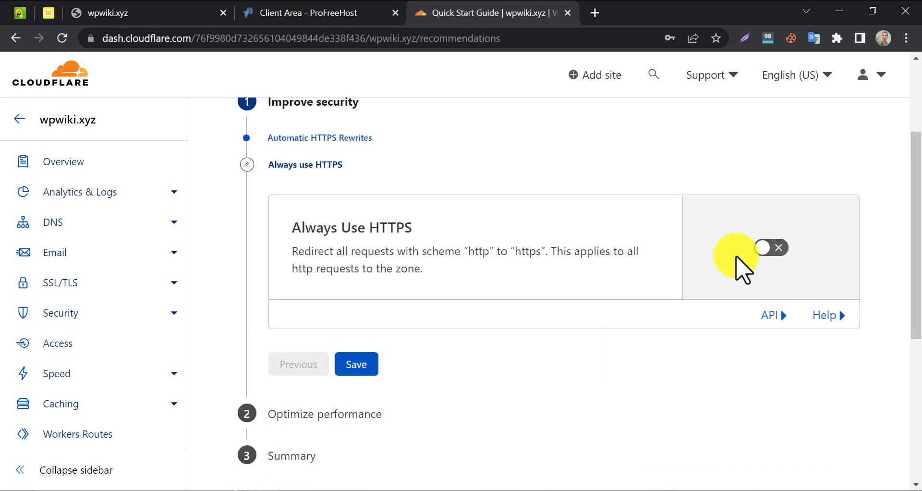
left_click(767, 253)
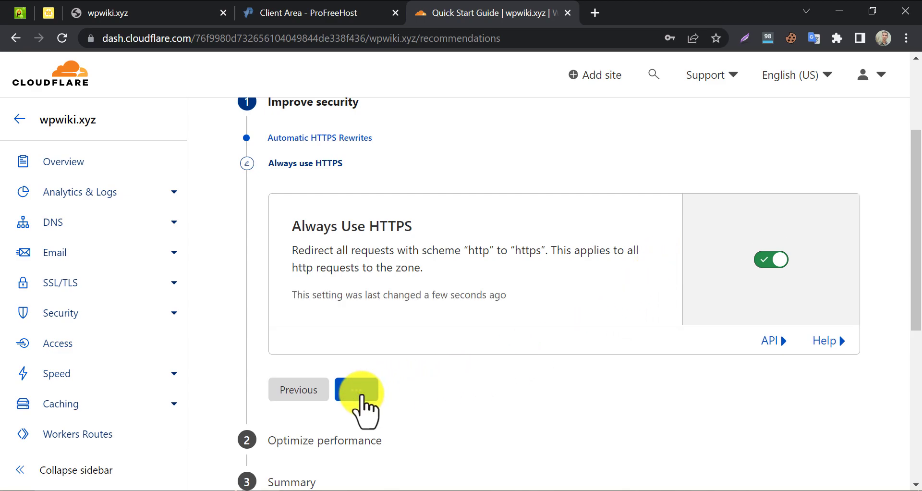
scroll(528, 345, "down", 2)
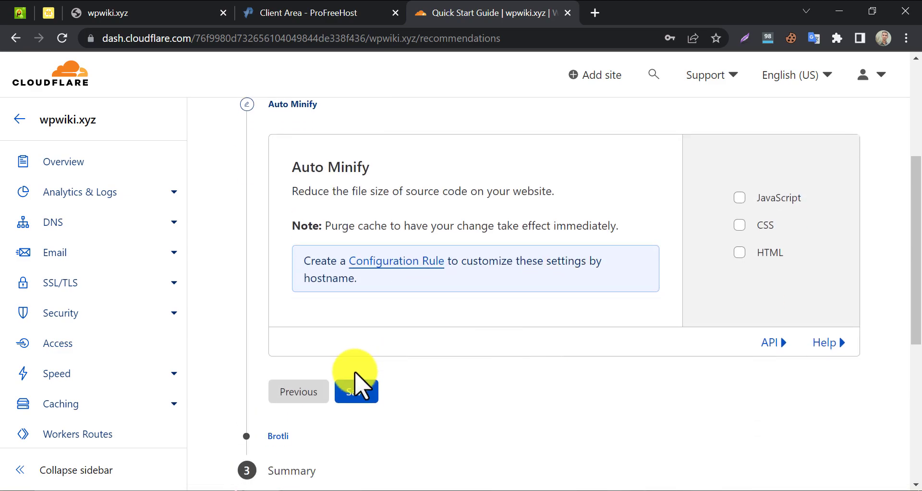
Step: Save Auto Minify with no file types selected and Brotli on, and finish the Quick Start Guide
left_click(351, 393)
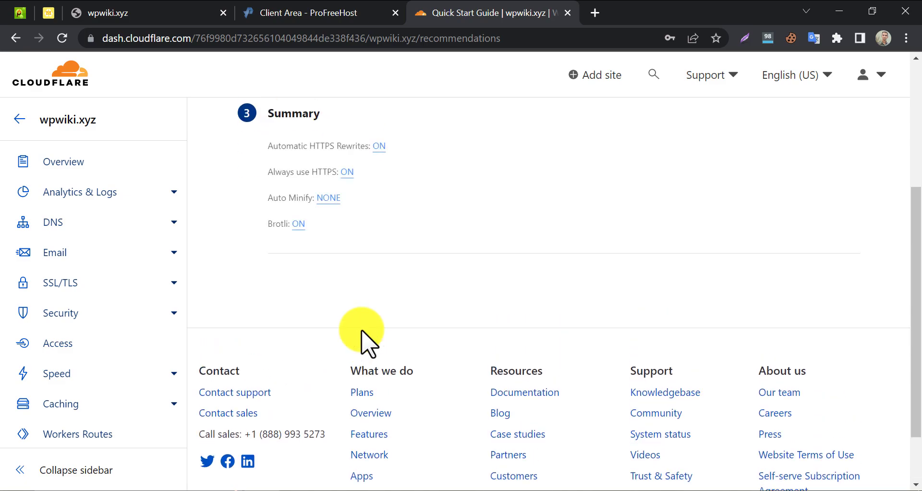
left_click(280, 288)
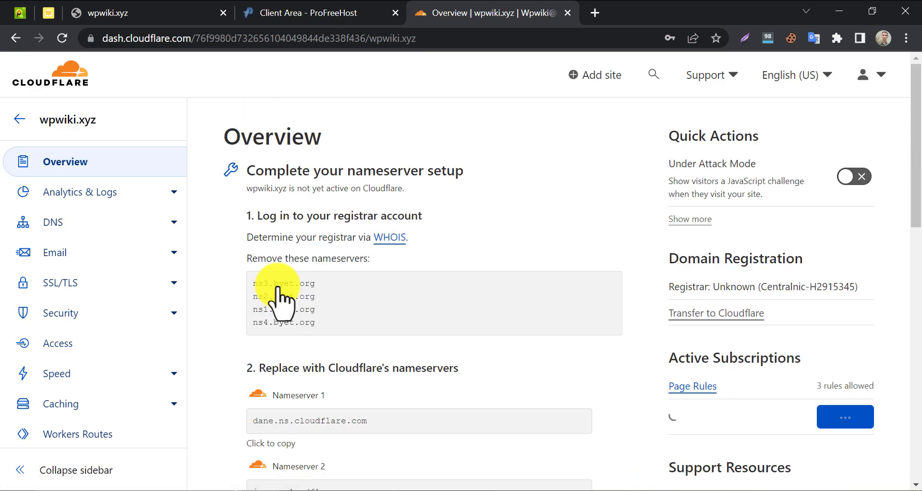
Step: Review the nameserver setup instructions and the registrar processing-time notice on the wpwiki.xyz Overview page
scroll(236, 312, "down", 10)
scroll(231, 302, "up", 5)
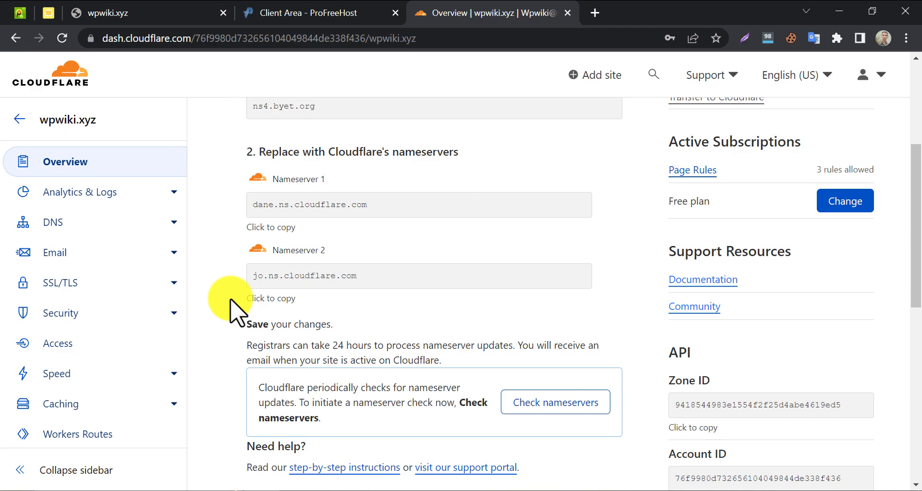
scroll(230, 302, "down", 2)
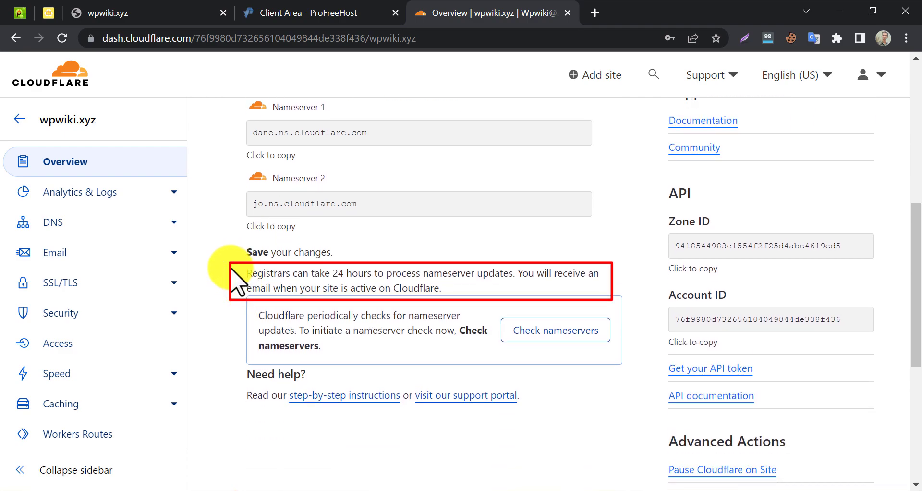
left_click_drag(246, 274, 517, 294)
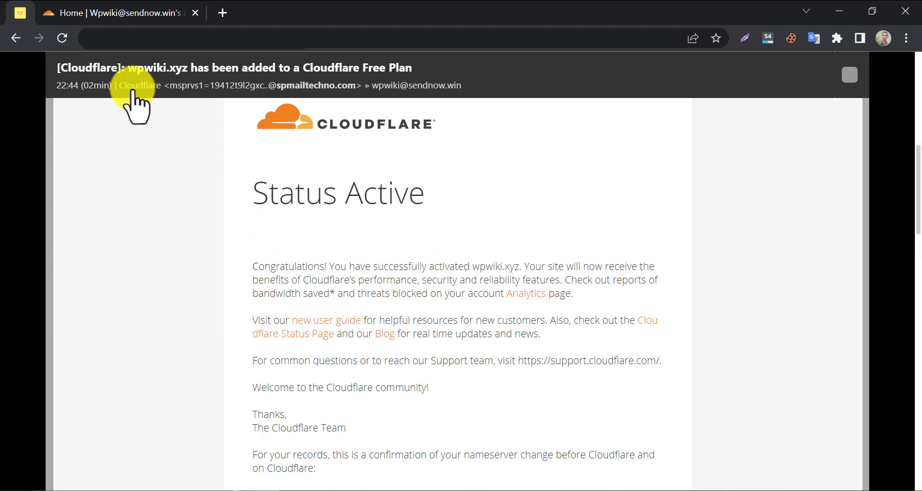
Step: Switch from the Cloudflare activation email to the dashboard, open wpwiki.xyz and look over its home page
left_click(144, 14)
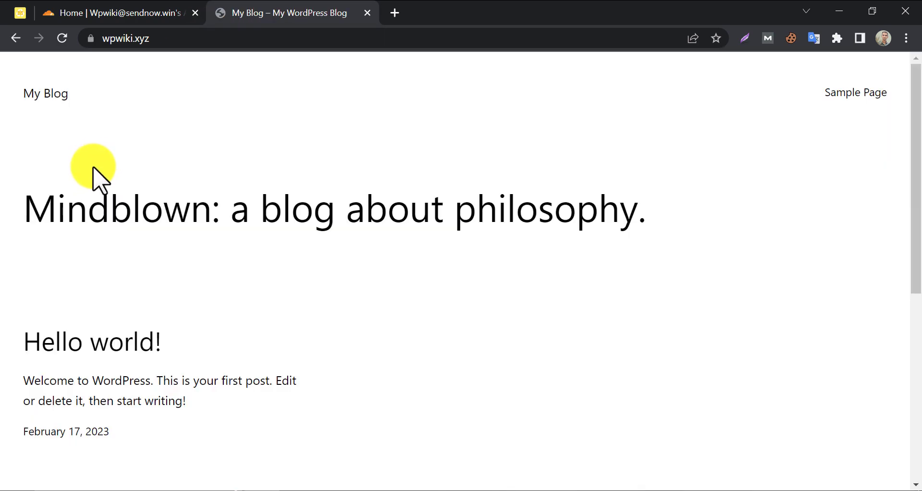
left_click_drag(35, 212, 376, 206)
left_click(415, 174)
scroll(202, 154, "down", 7)
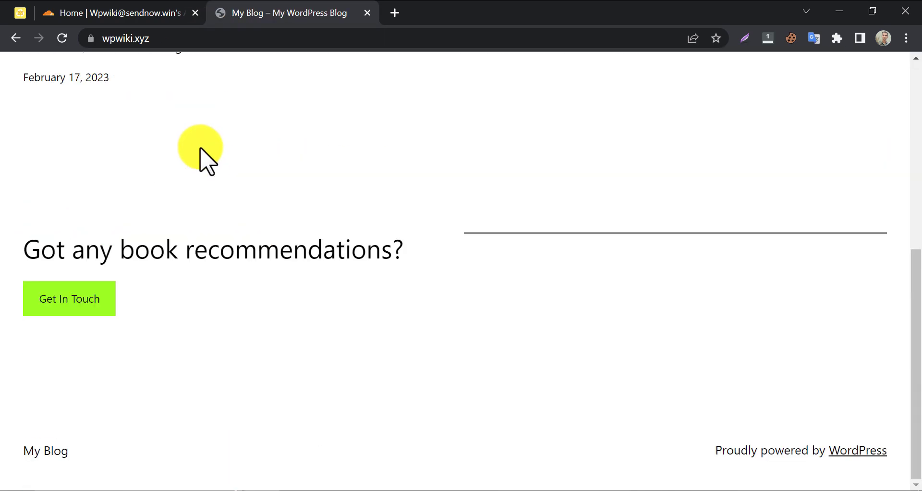
scroll(204, 153, "up", 7)
scroll(200, 158, "down", 7)
scroll(144, 240, "up", 5)
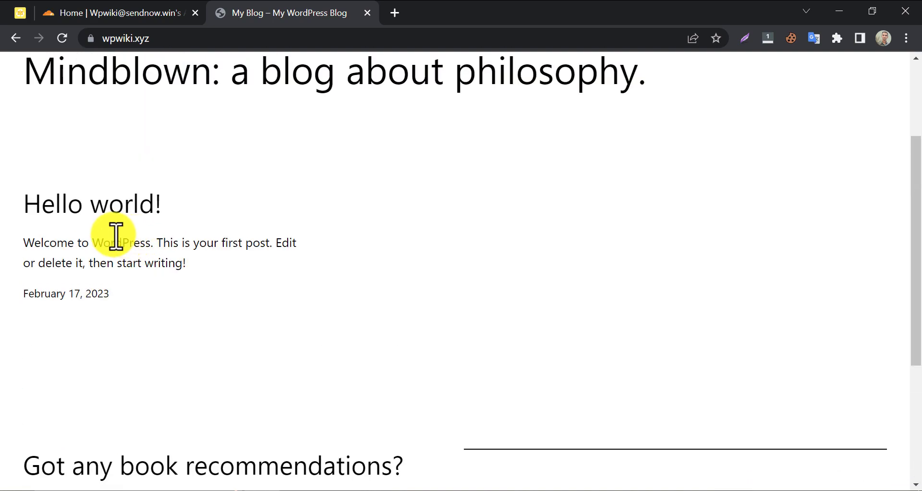
Step: Open the Hello world! post to check it over the secure connection, and return to the blog's home page
left_click(95, 208)
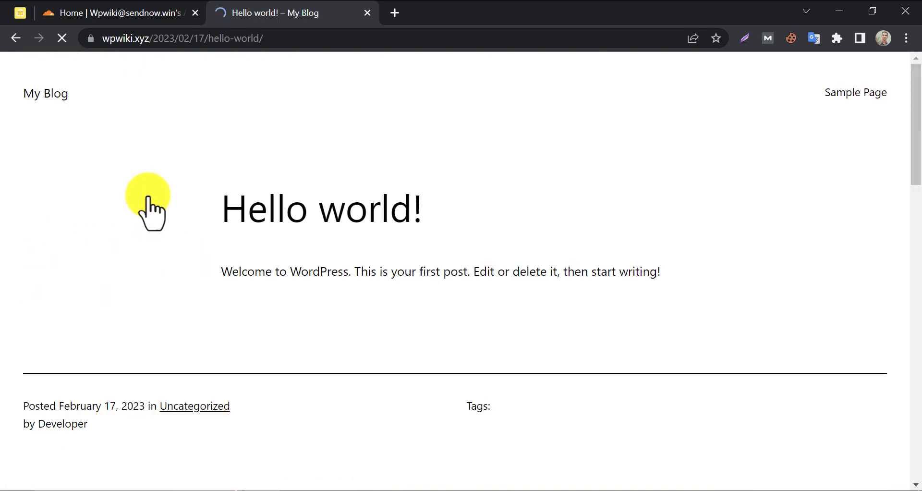
scroll(162, 194, "down", 1)
scroll(163, 197, "down", 4)
scroll(162, 200, "up", 5)
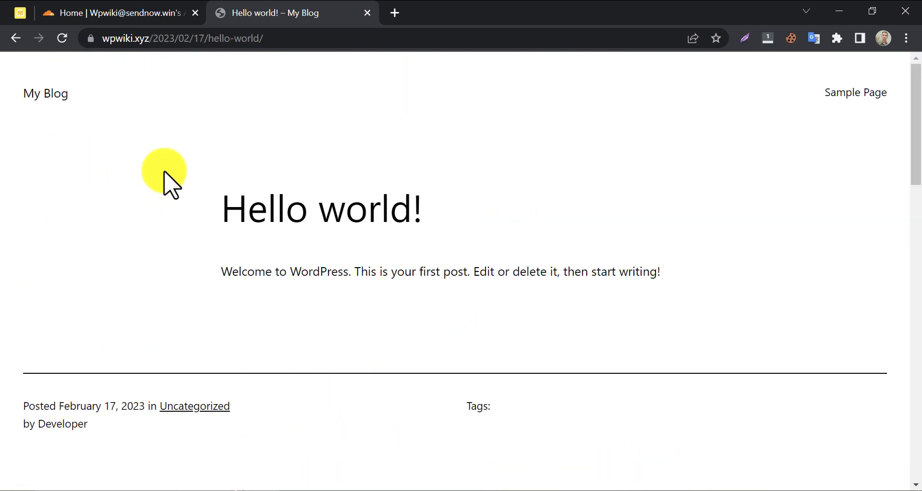
left_click(53, 95)
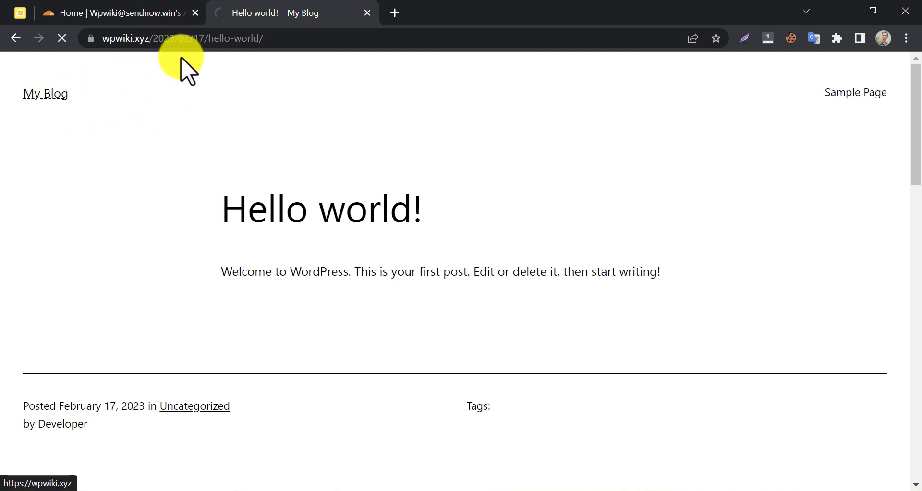
Step: Open the WordPress login page of wpwiki.xyz to check that it loads securely
left_click(264, 37)
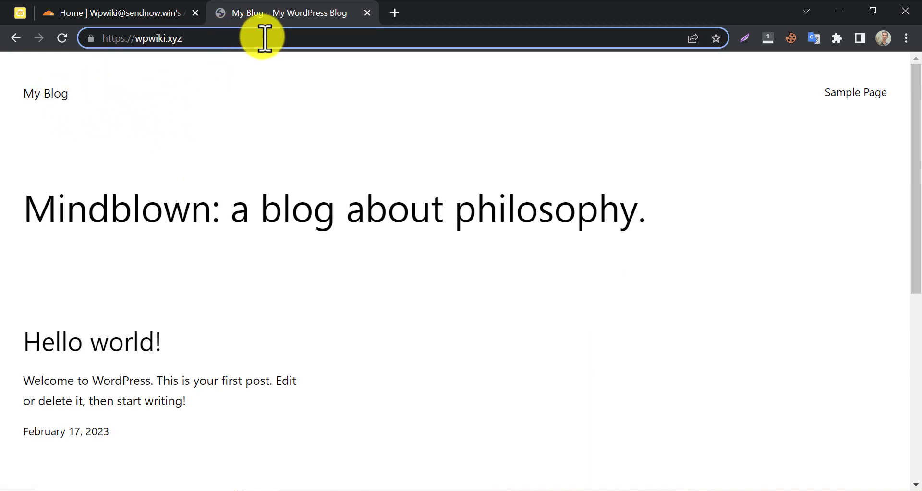
type("/wp")
key("Return")
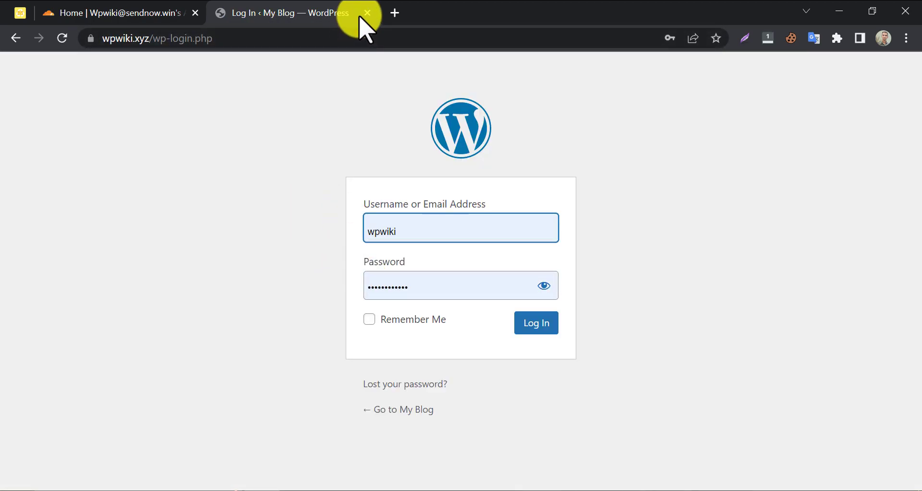
Step: Check the status of wpwiki.xyz in the Cloudflare website list and go back from the login page to the blog
left_click(102, 15)
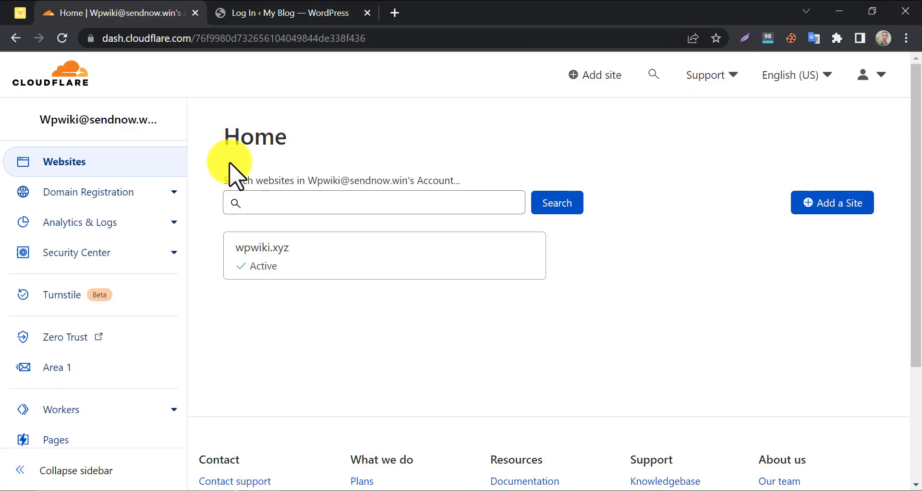
left_click(257, 15)
left_click(15, 38)
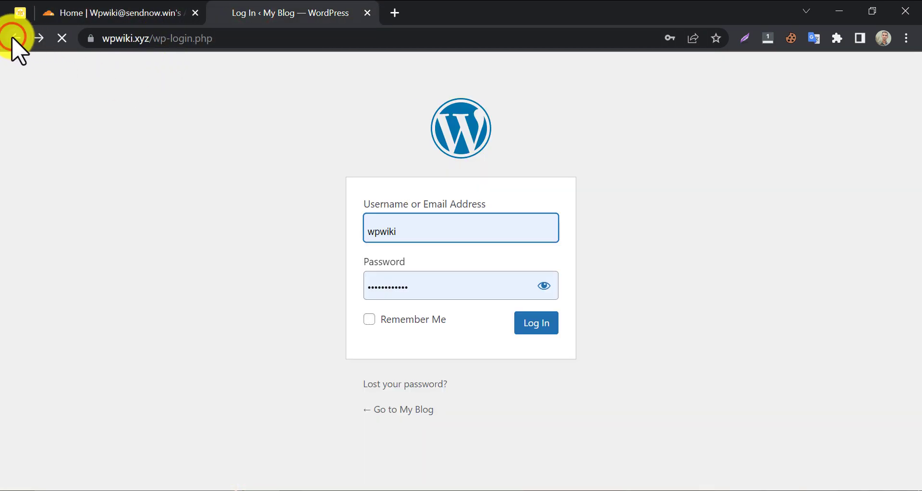